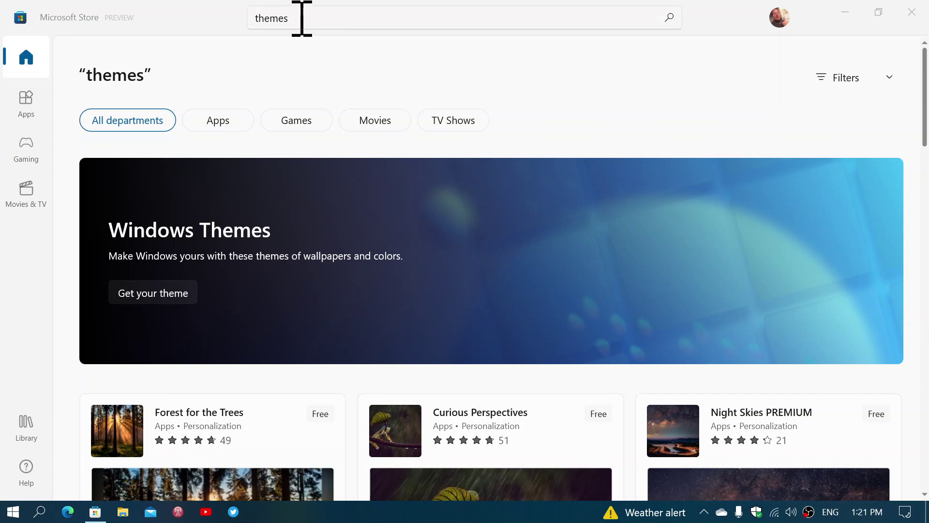
scroll(556, 257, "down", 10)
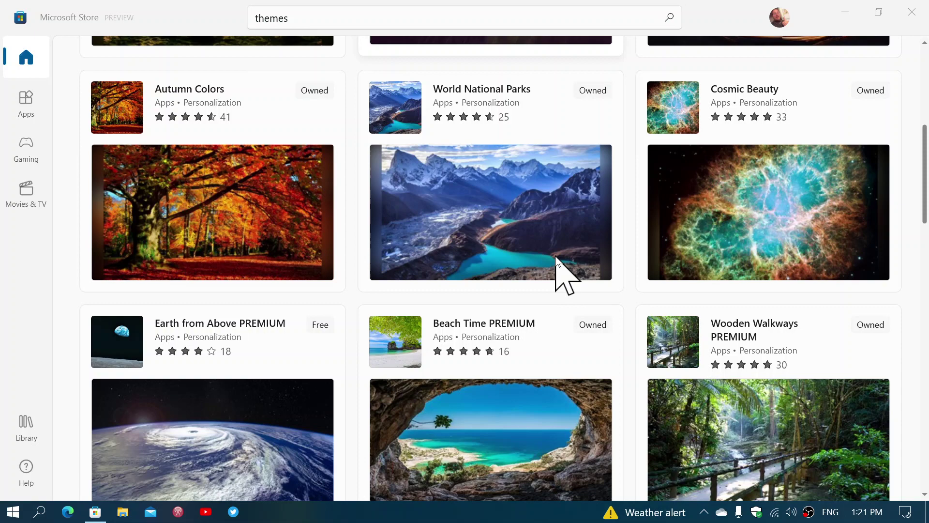
scroll(556, 257, "down", 4)
scroll(556, 257, "down", 10)
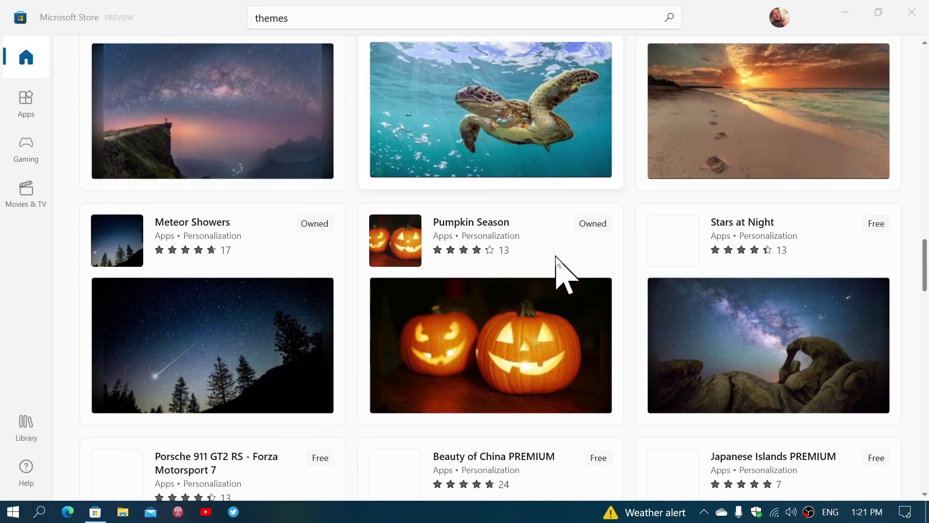
scroll(556, 257, "down", 9)
scroll(556, 257, "down", 9)
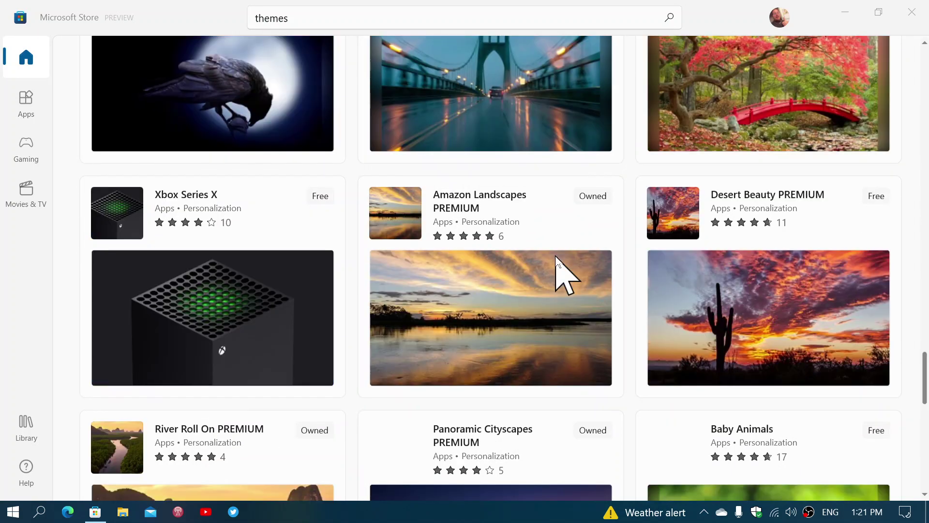
scroll(556, 256, "down", 7)
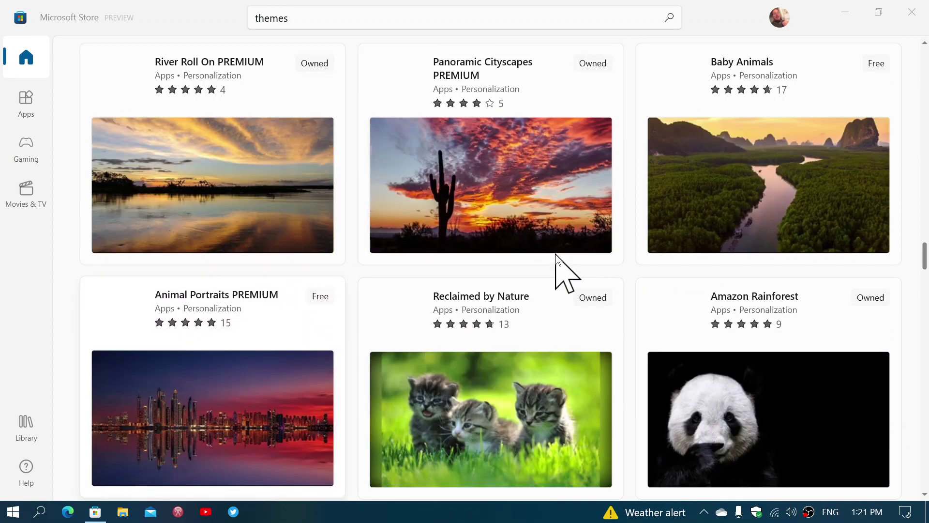
scroll(556, 256, "down", 5)
scroll(556, 256, "down", 6)
scroll(556, 255, "down", 10)
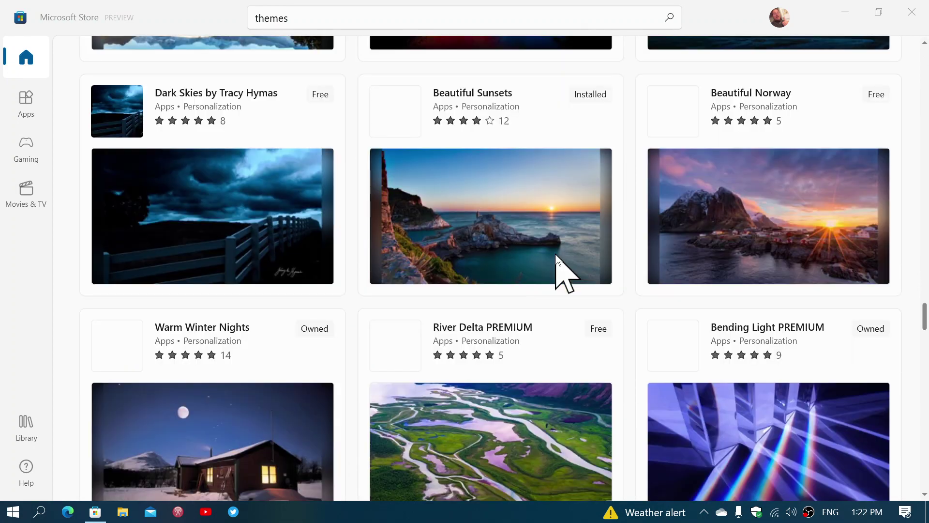
scroll(555, 255, "down", 12)
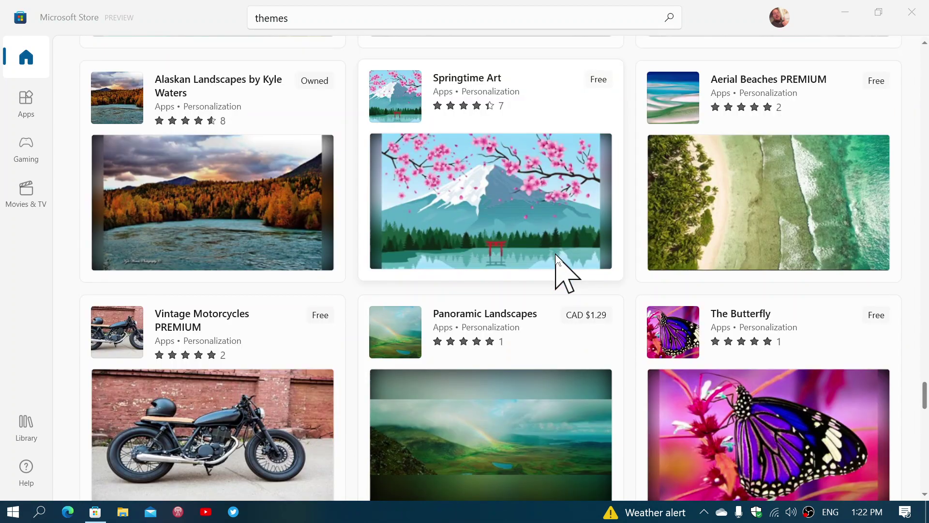
scroll(556, 255, "down", 12)
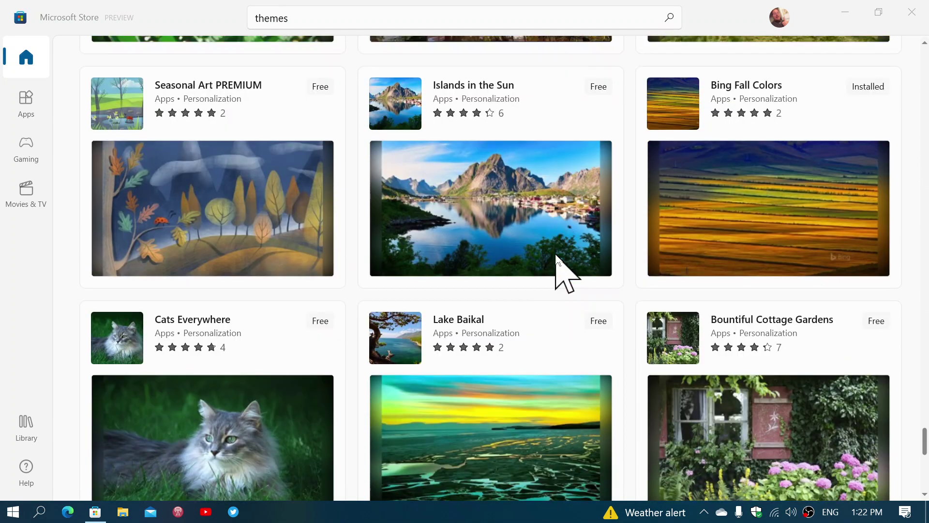
scroll(556, 255, "down", 6)
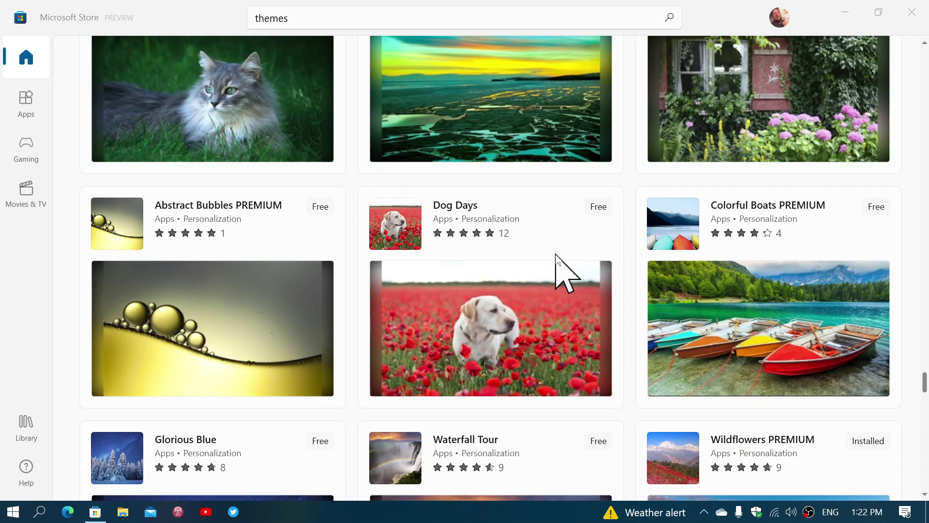
scroll(556, 255, "down", 5)
scroll(556, 256, "down", 20)
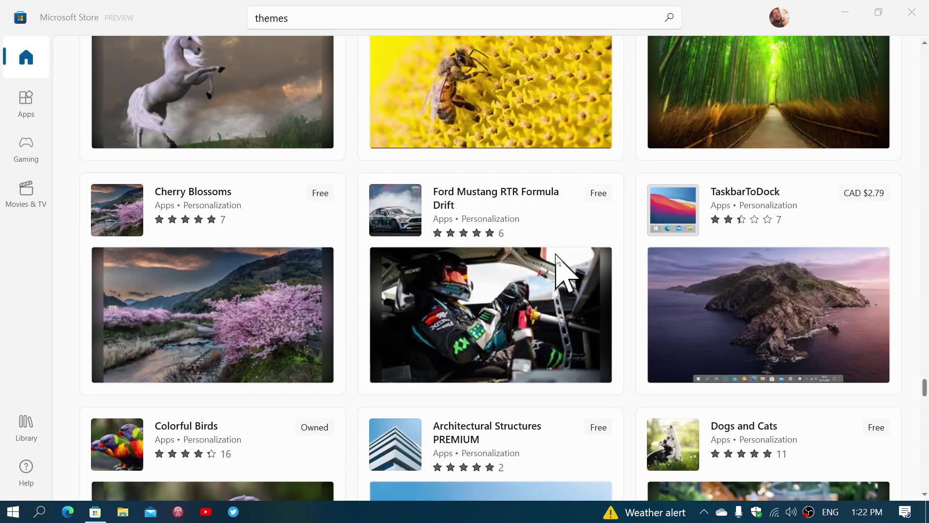
scroll(556, 255, "up", 18)
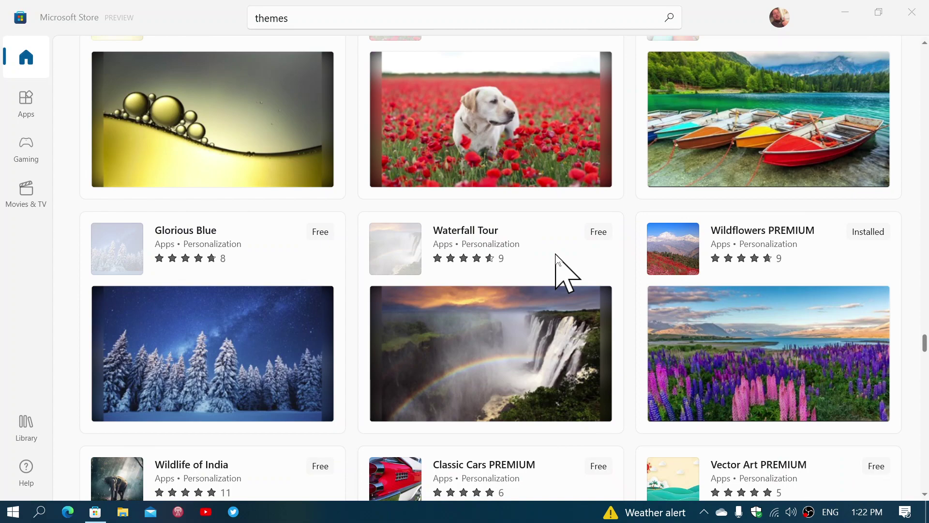
scroll(556, 255, "up", 10)
scroll(556, 256, "up", 7)
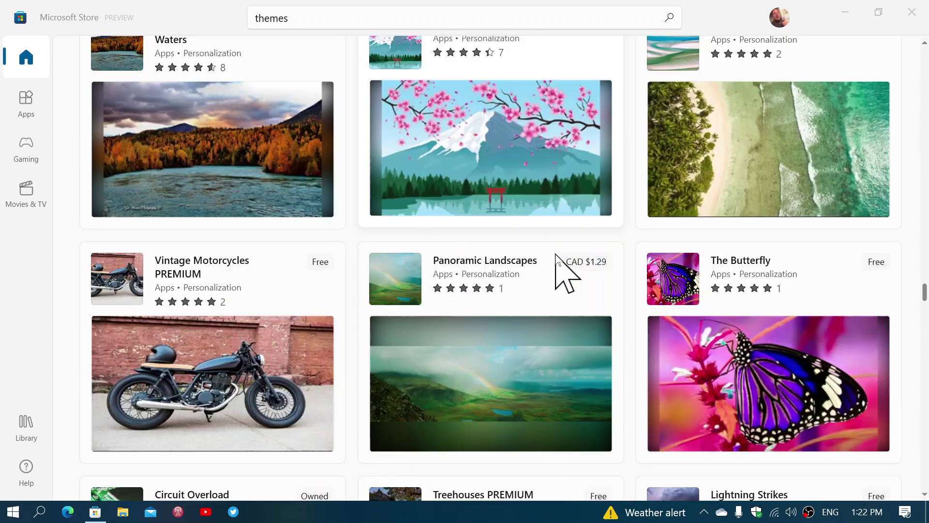
scroll(555, 255, "up", 3)
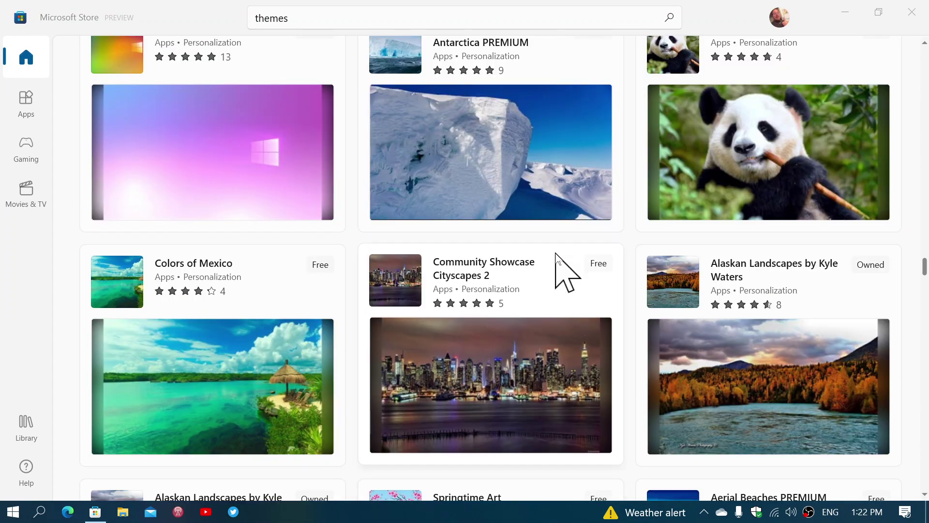
scroll(556, 255, "up", 7)
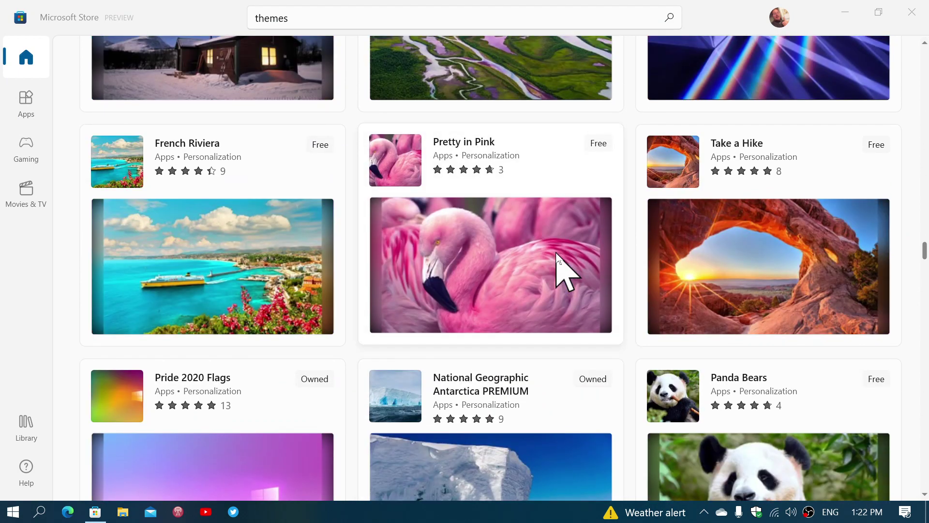
scroll(556, 255, "down", 5)
scroll(556, 255, "up", 5)
scroll(563, 271, "up", 3)
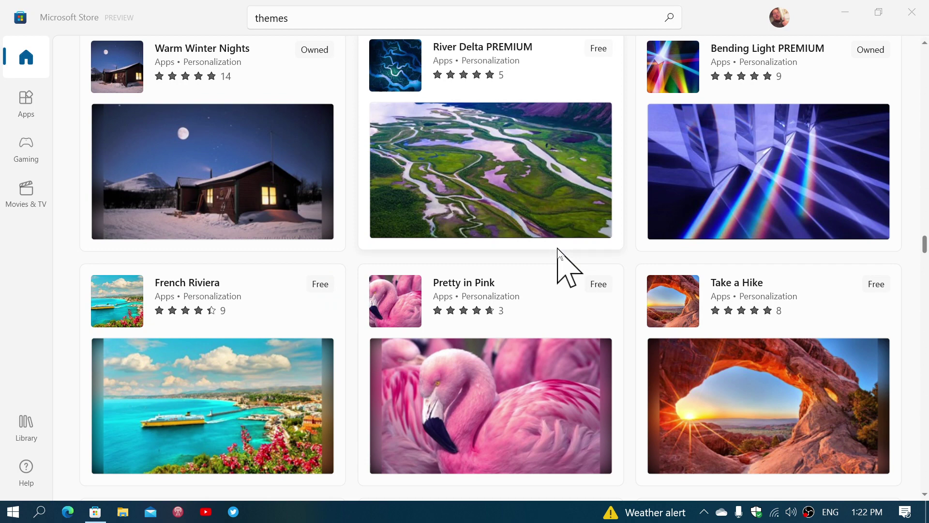
scroll(558, 249, "up", 7)
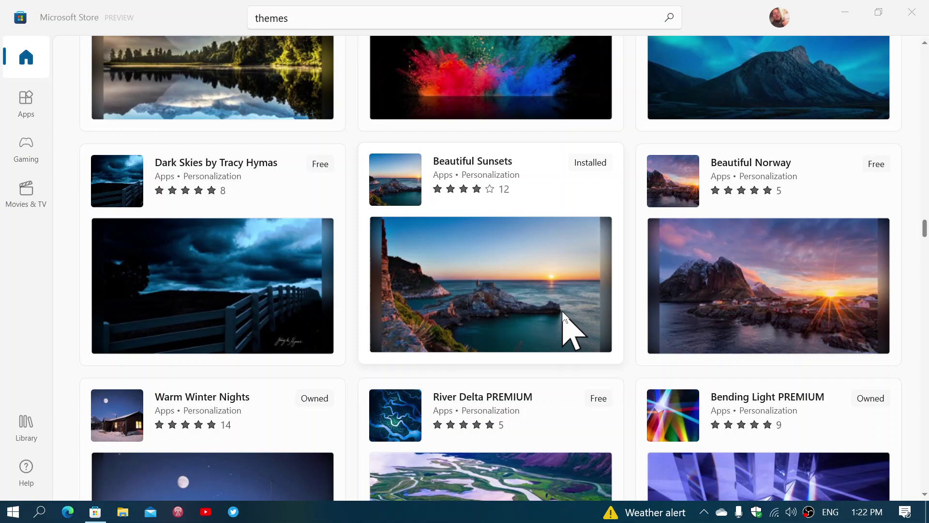
- Close the Microsoft Store and launch Windows Settings from the Start menu
left_click(906, 21)
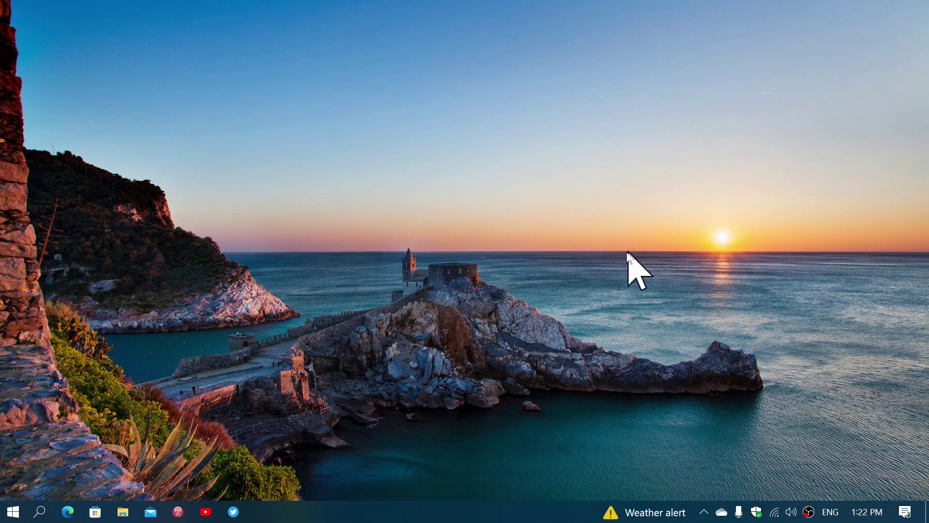
left_click(8, 516)
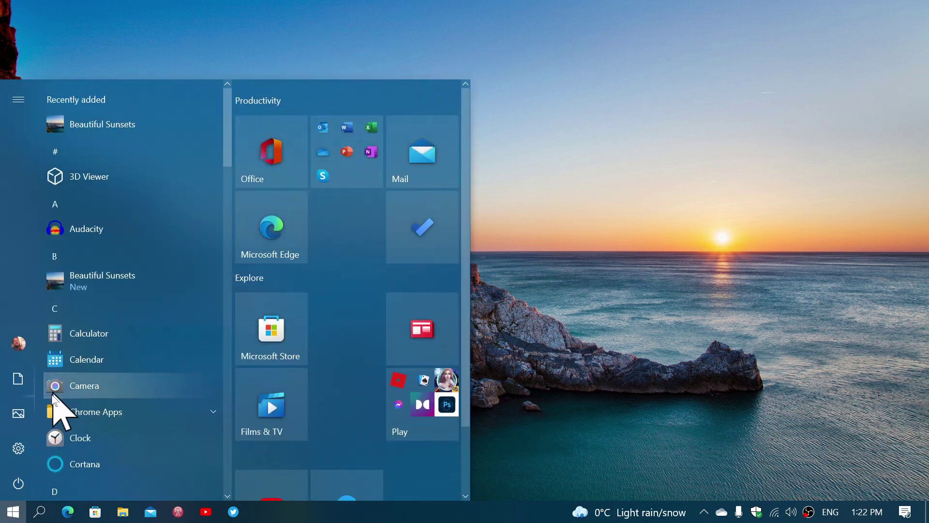
left_click(24, 450)
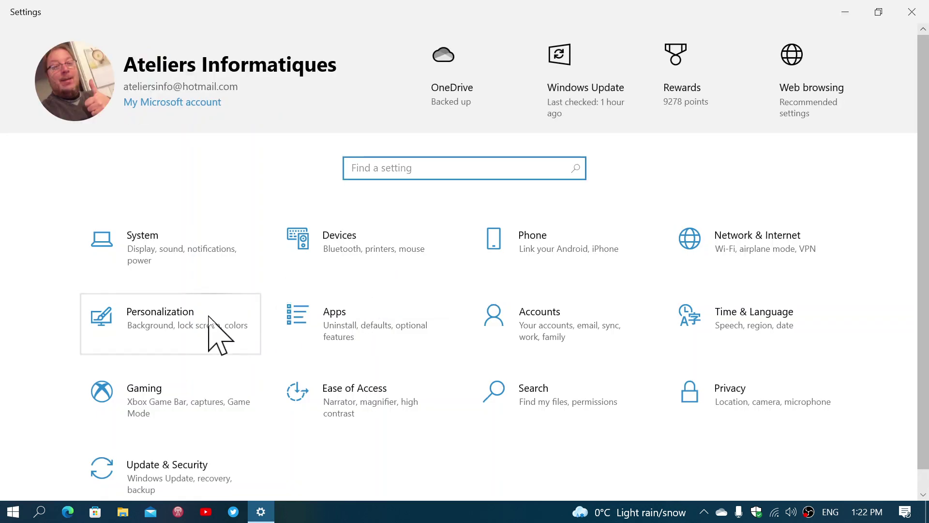
- Go to Personalization > Themes and review the Beautiful Sunsets and Custom 20-image themes
left_click(257, 315)
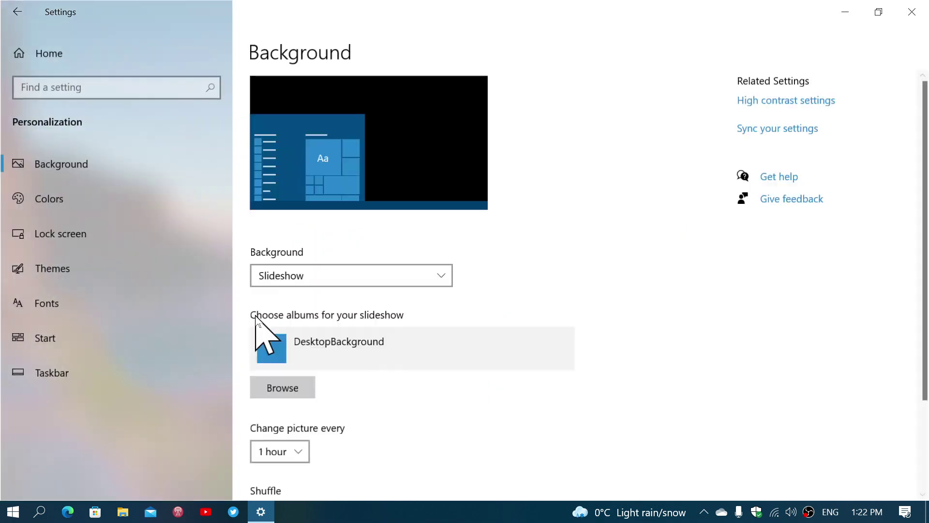
left_click(111, 267)
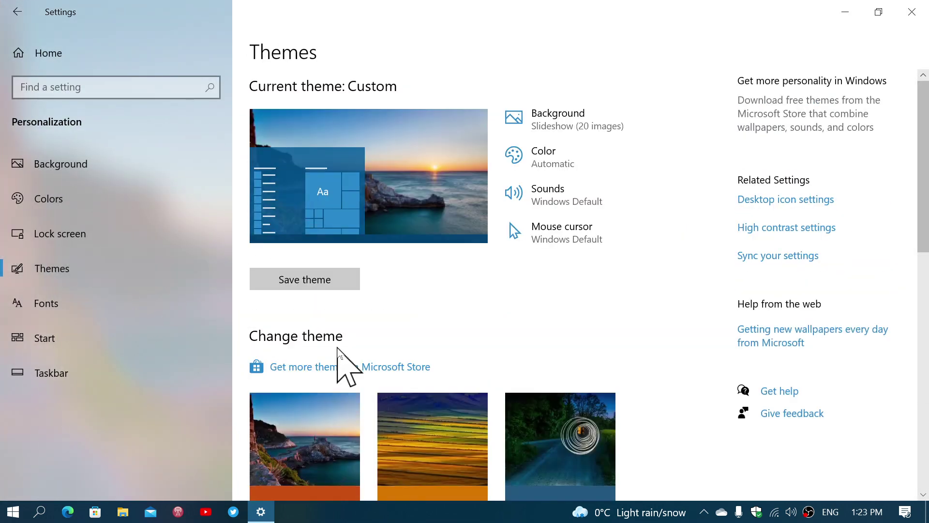
scroll(393, 368, "down", 4)
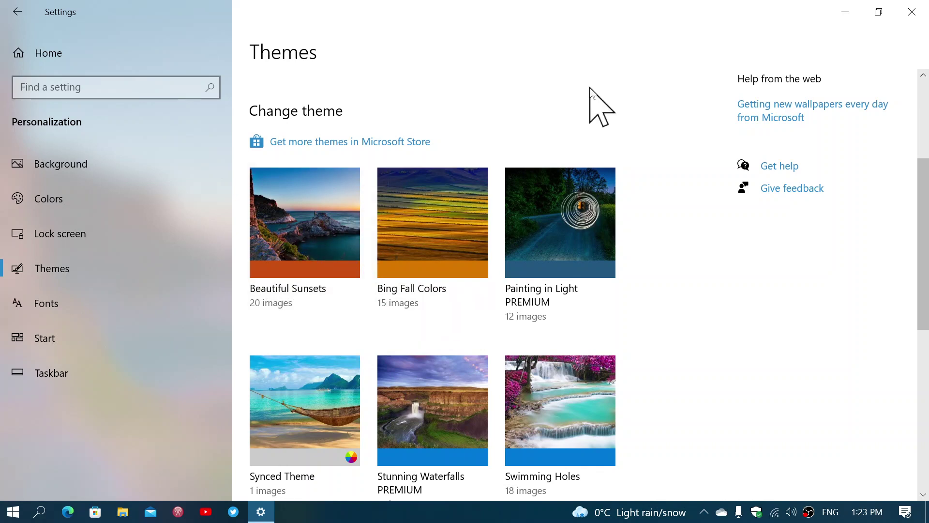
scroll(590, 103, "up", 4)
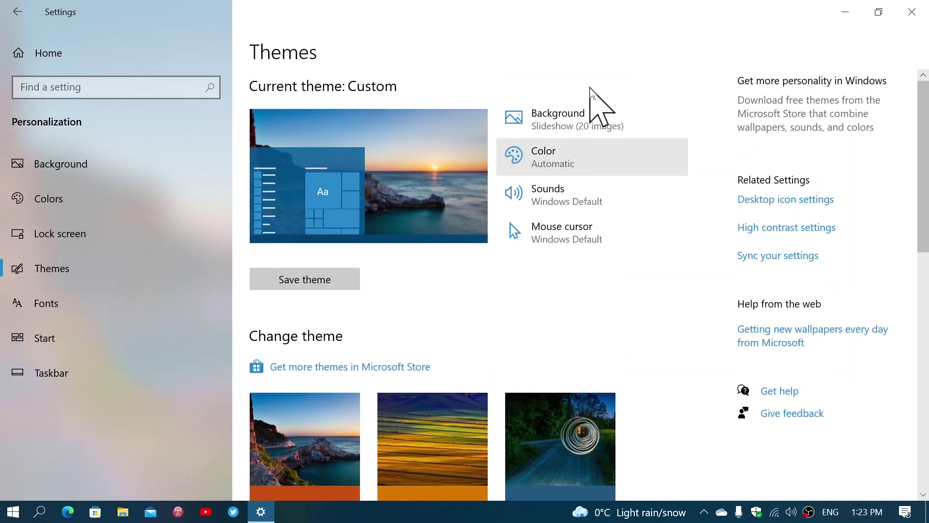
- On the Background page, keep the slideshow's 'Change picture every' interval at 1 hour
left_click(82, 167)
scroll(555, 267, "down", 3)
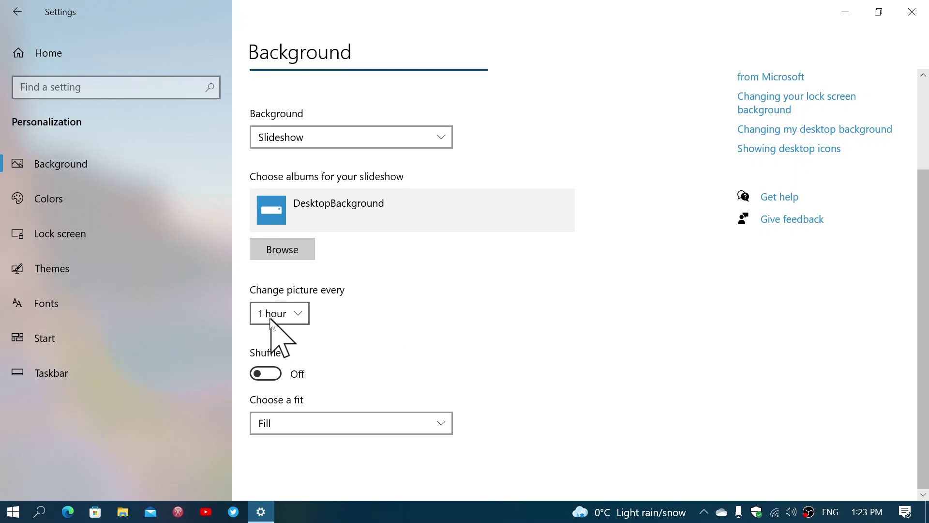
left_click(293, 320)
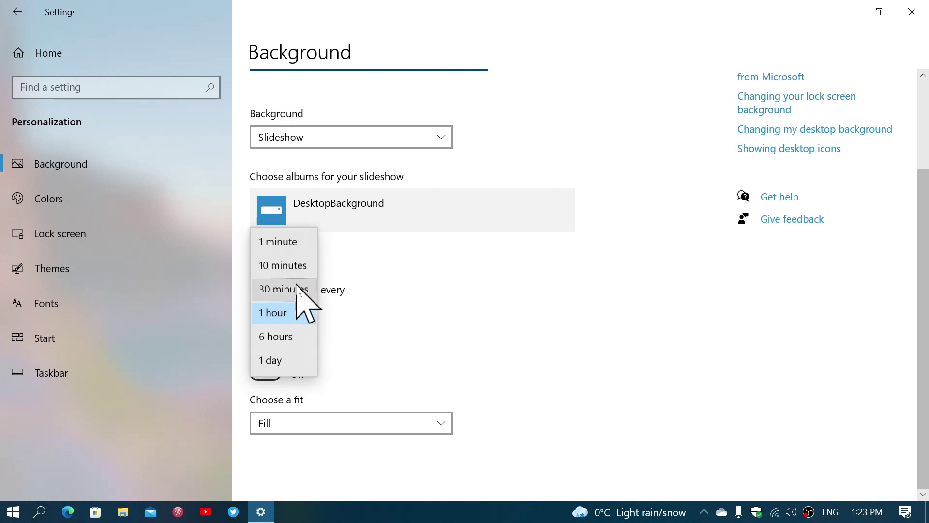
left_click(435, 297)
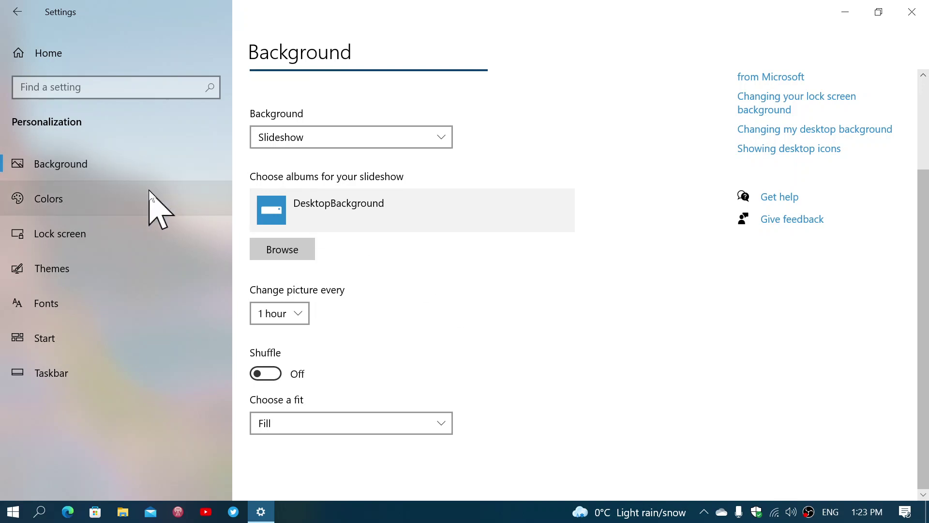
- Keep 'Automatically pick an accent color from my background' checked on Colors, then close Settings
left_click(150, 194)
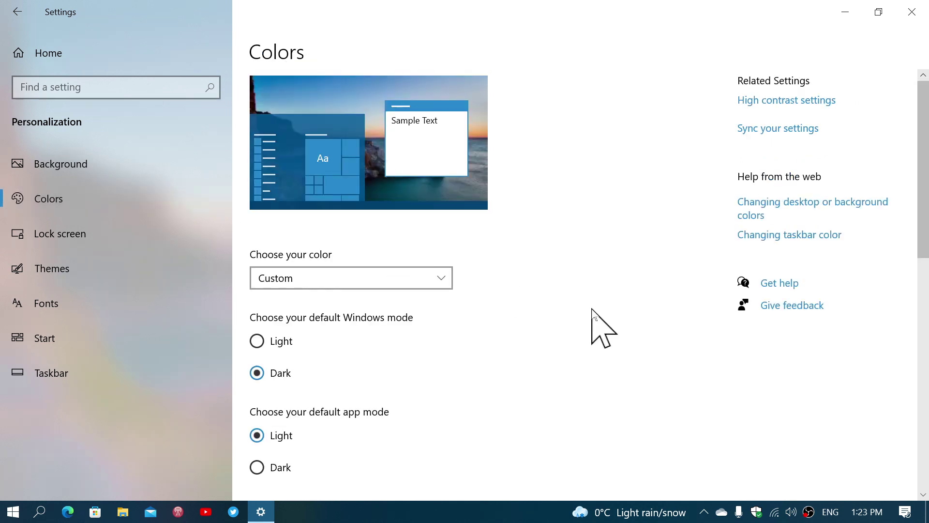
scroll(593, 310, "down", 5)
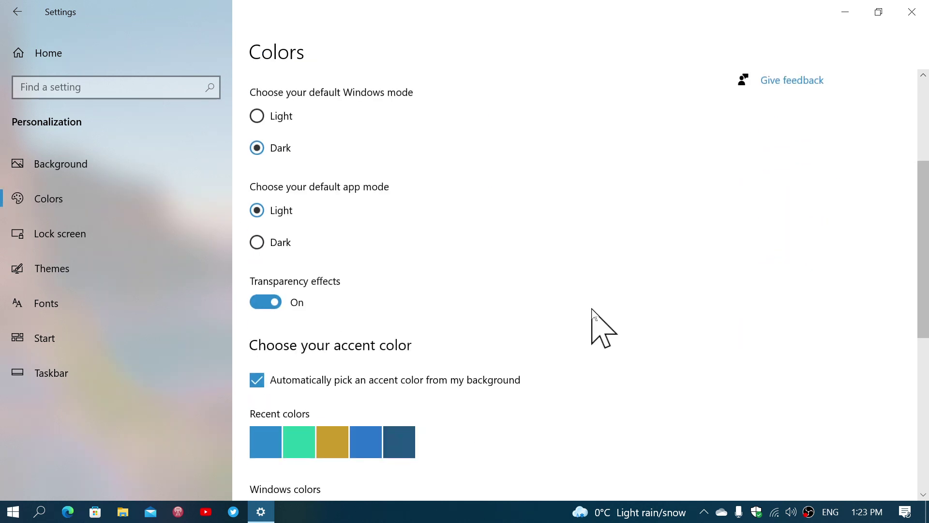
scroll(593, 310, "down", 5)
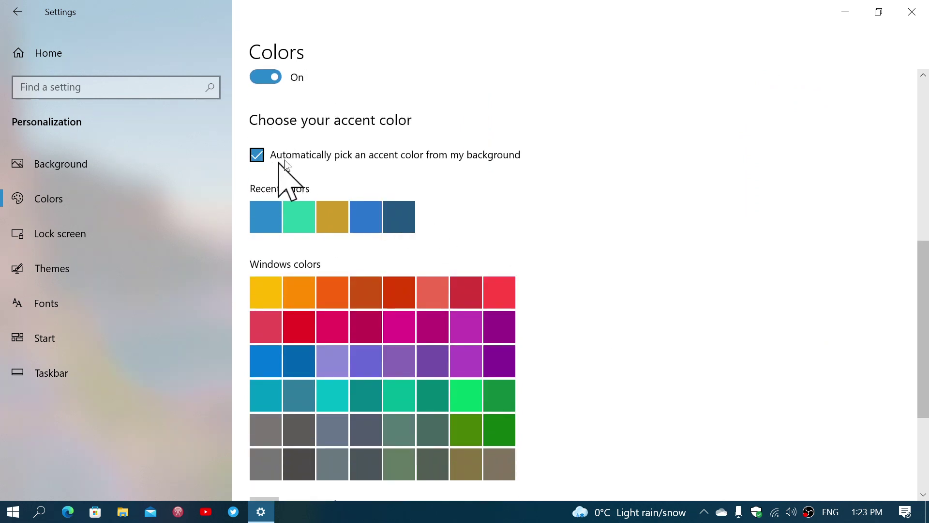
scroll(651, 245, "down", 5)
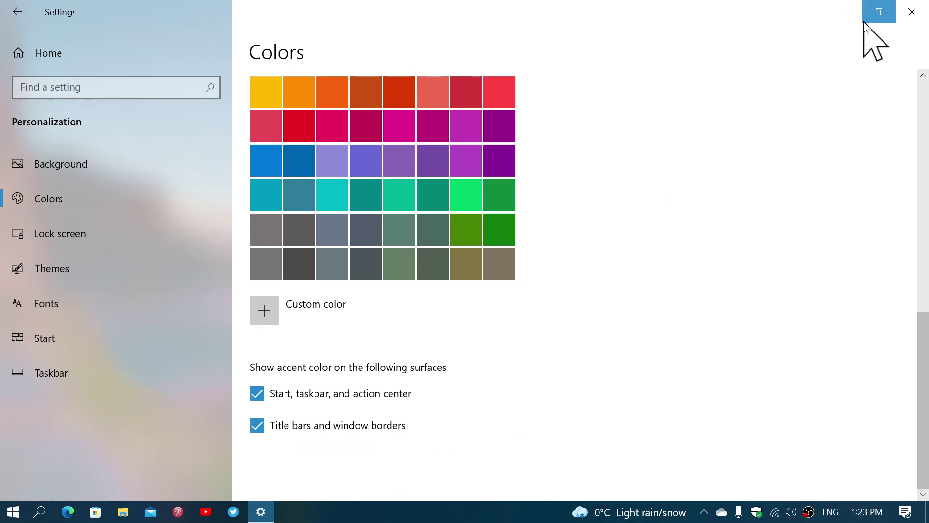
left_click(915, 18)
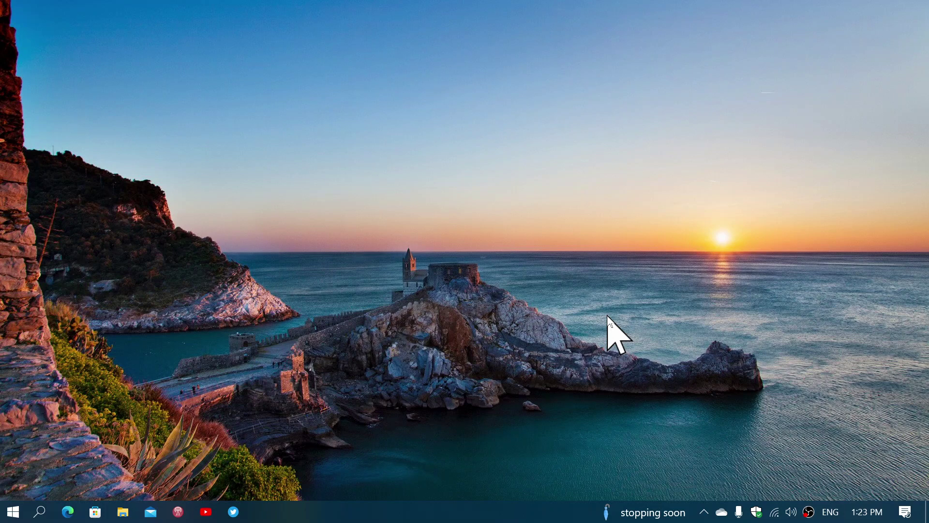
- Use 'Next desktop background' four times, past beach and bridge sunsets, to the coastal village scene
right_click(666, 234)
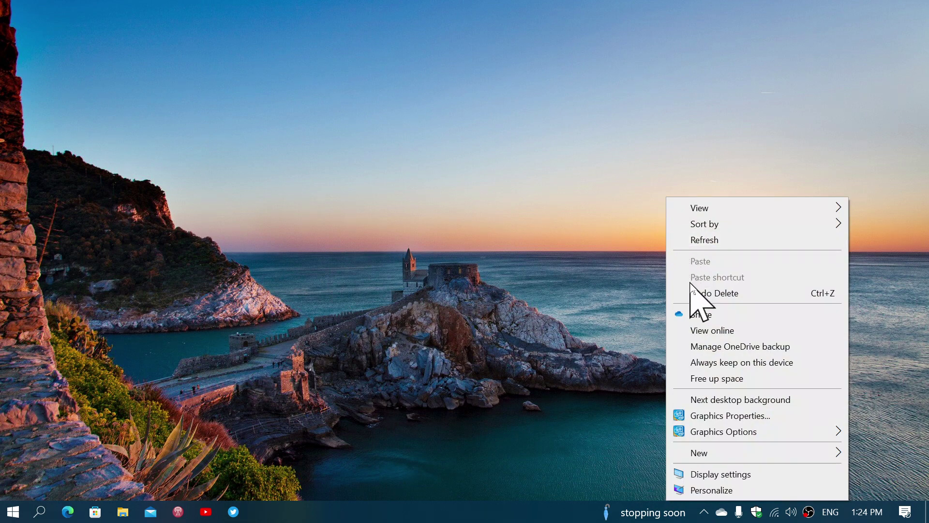
left_click(725, 399)
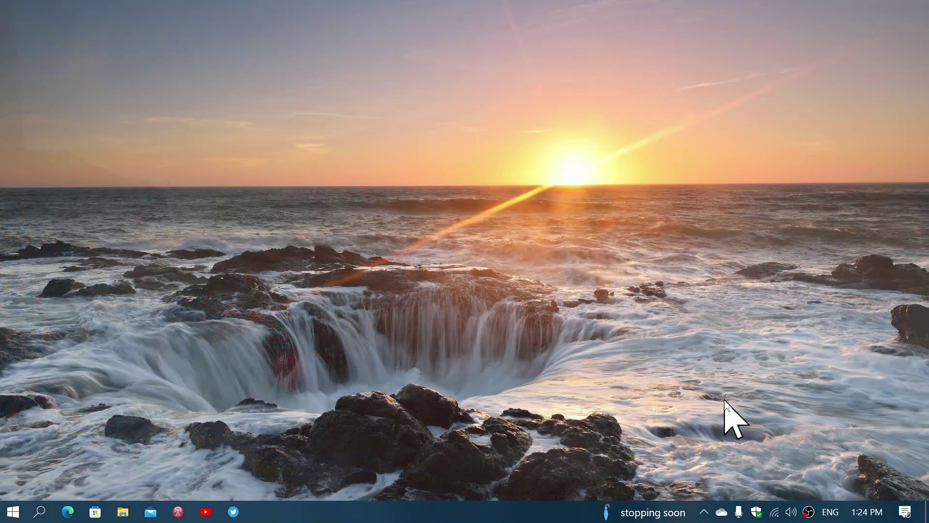
right_click(626, 314)
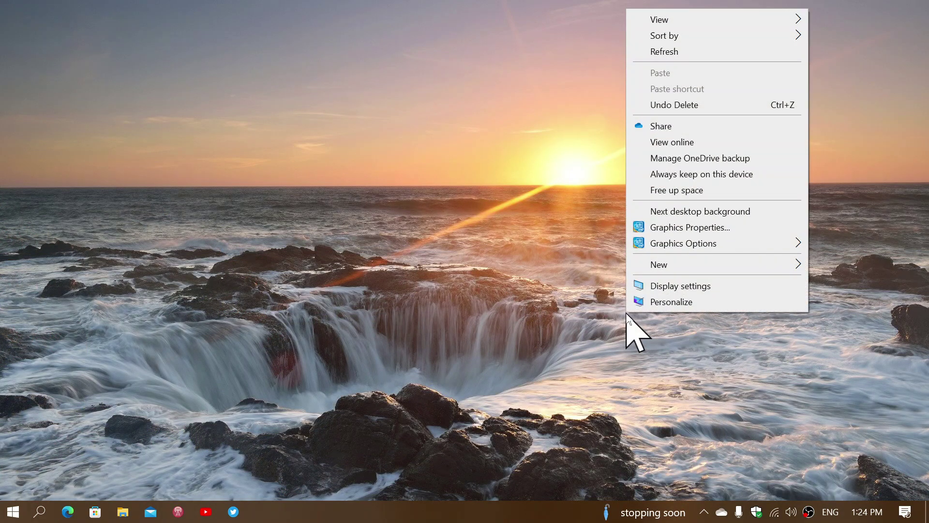
left_click(690, 211)
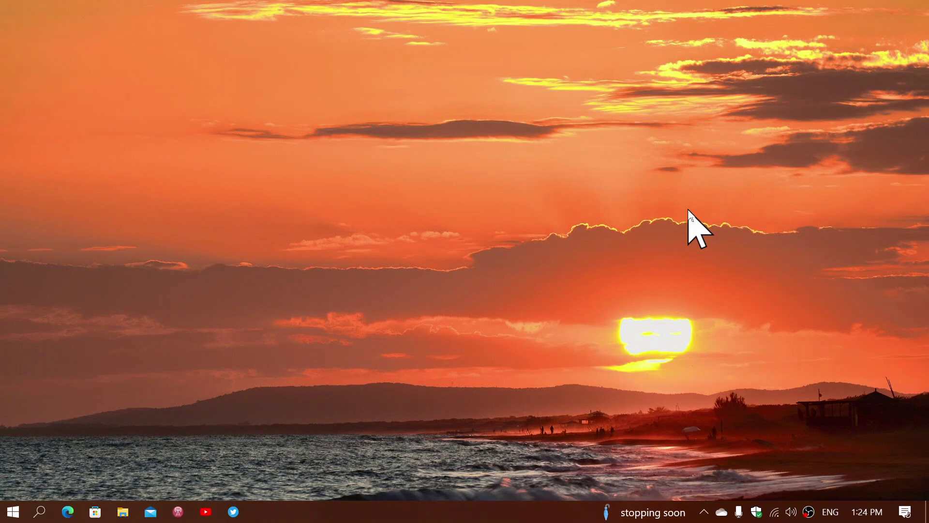
right_click(690, 211)
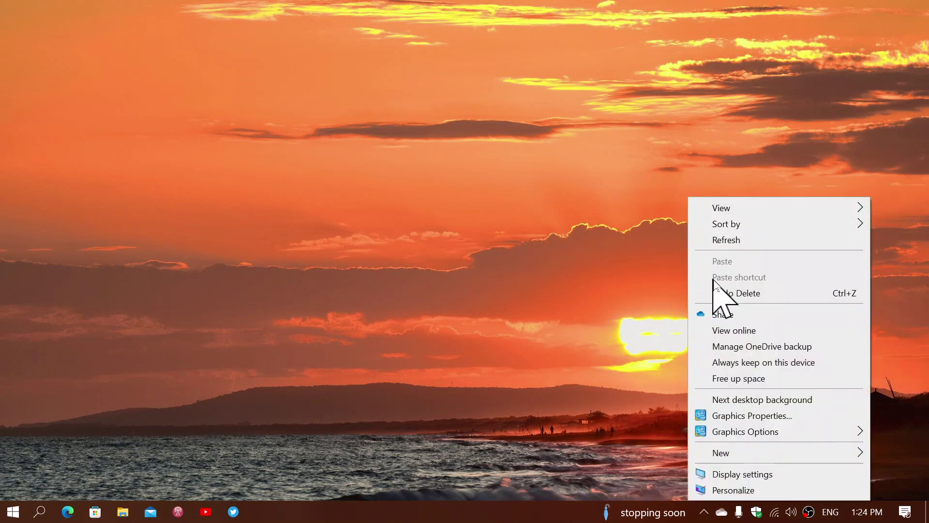
left_click(747, 395)
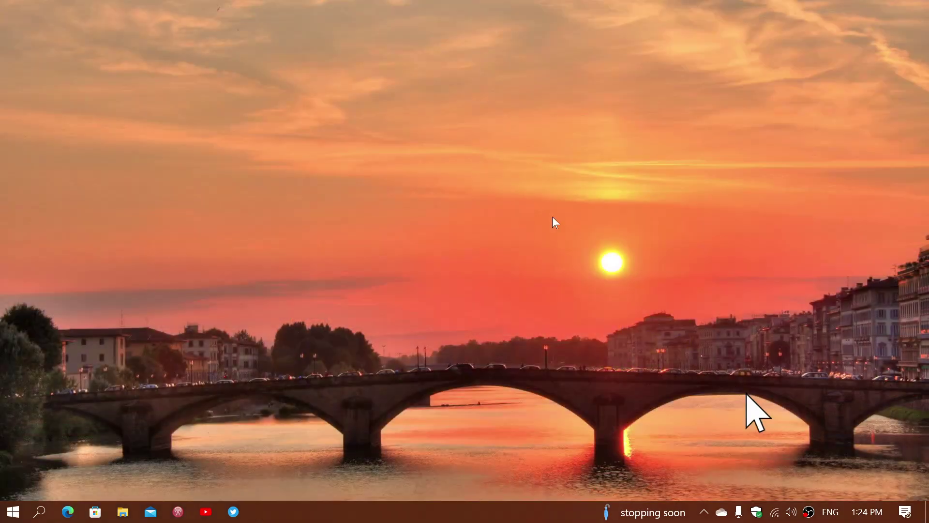
right_click(493, 179)
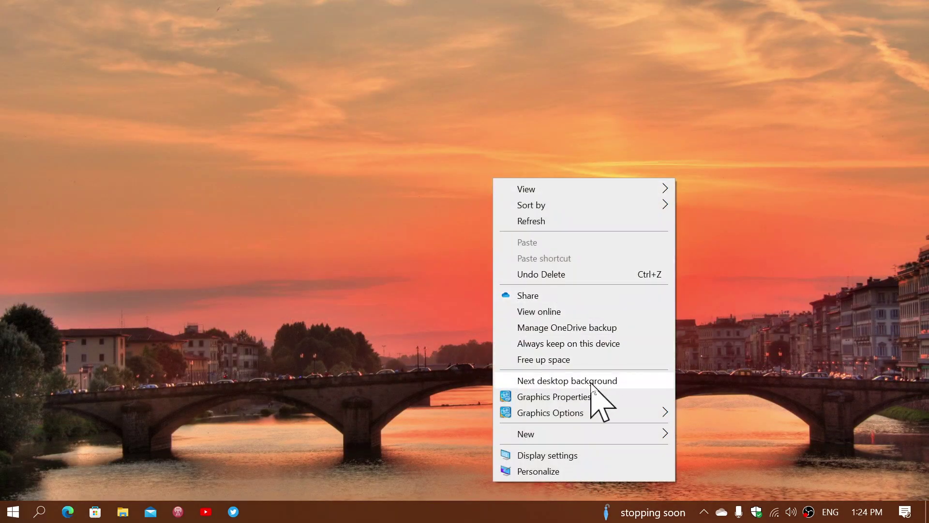
left_click(592, 382)
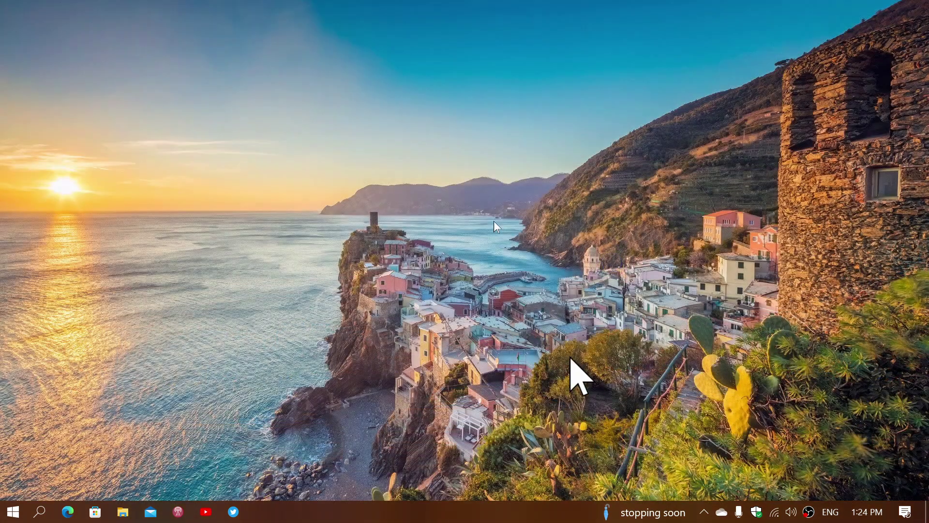